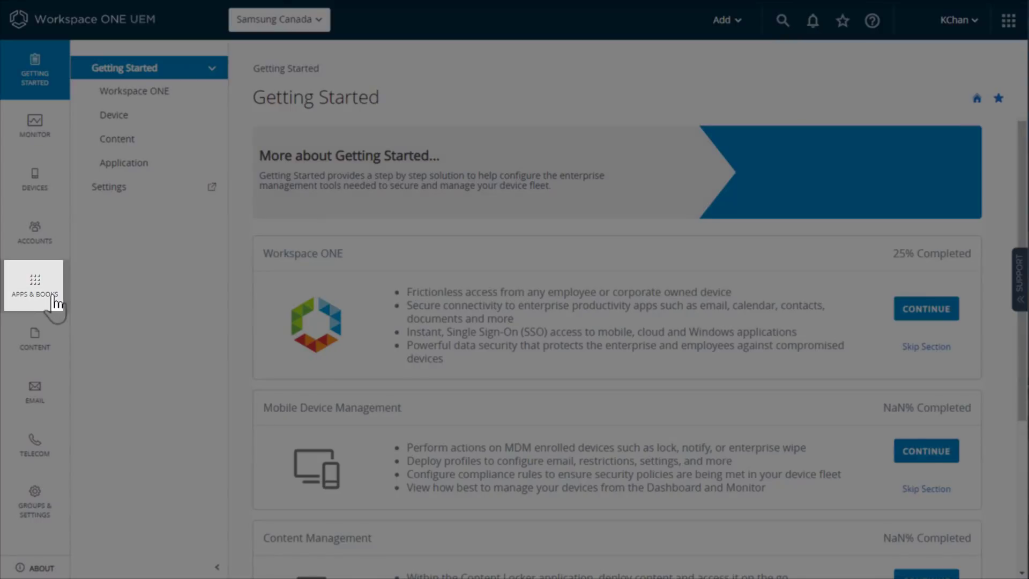
Add a public Android application named Knox Service Plugin
left_click(54, 301)
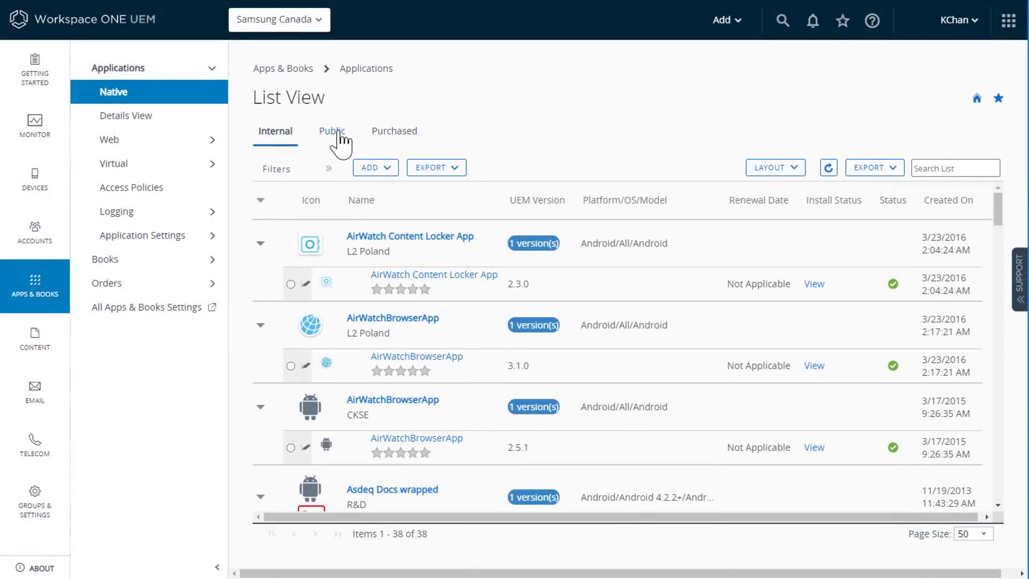
left_click(341, 134)
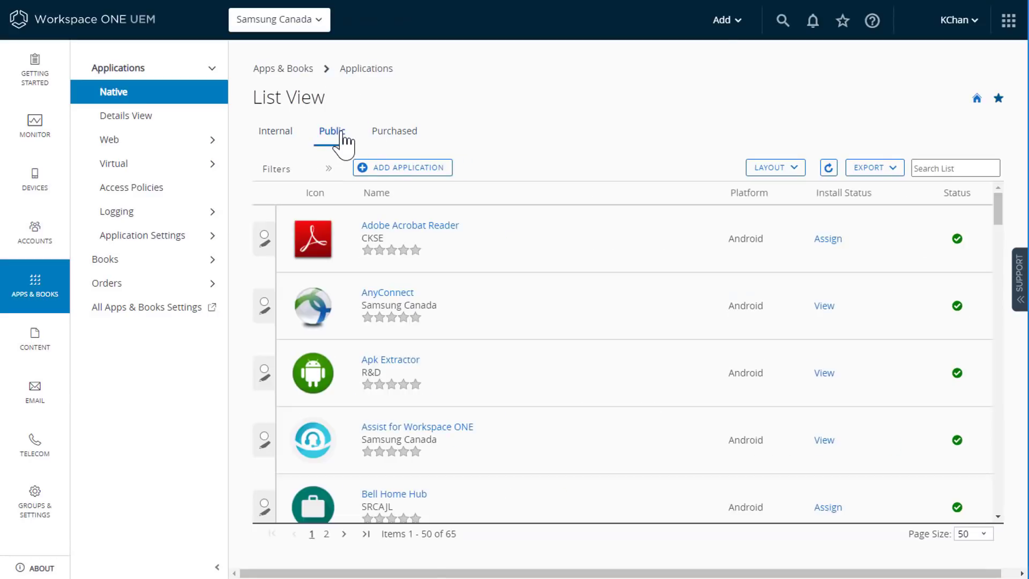
left_click(381, 169)
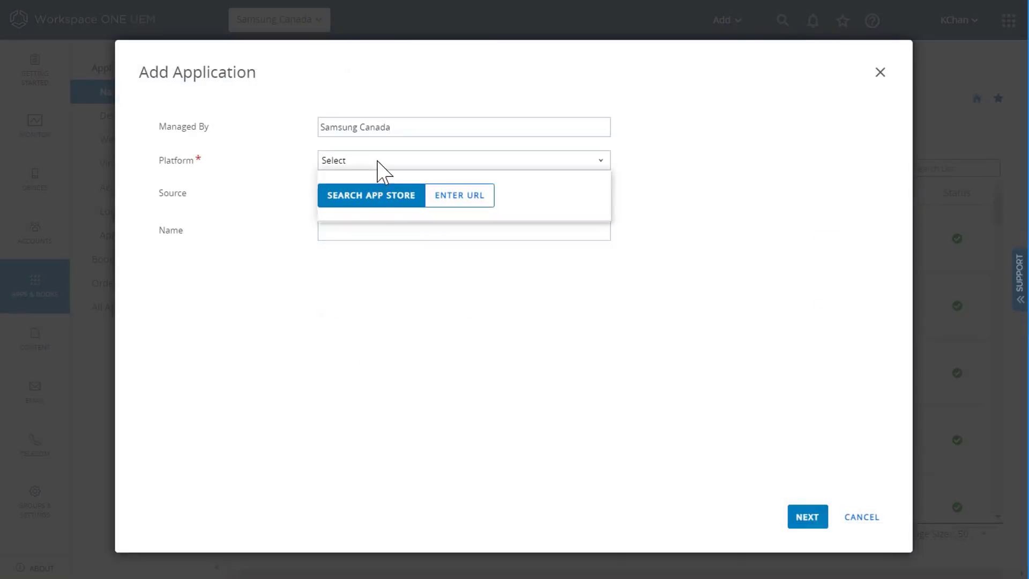
left_click(379, 162)
left_click(368, 202)
left_click(345, 230)
key("Down")
key("Return")
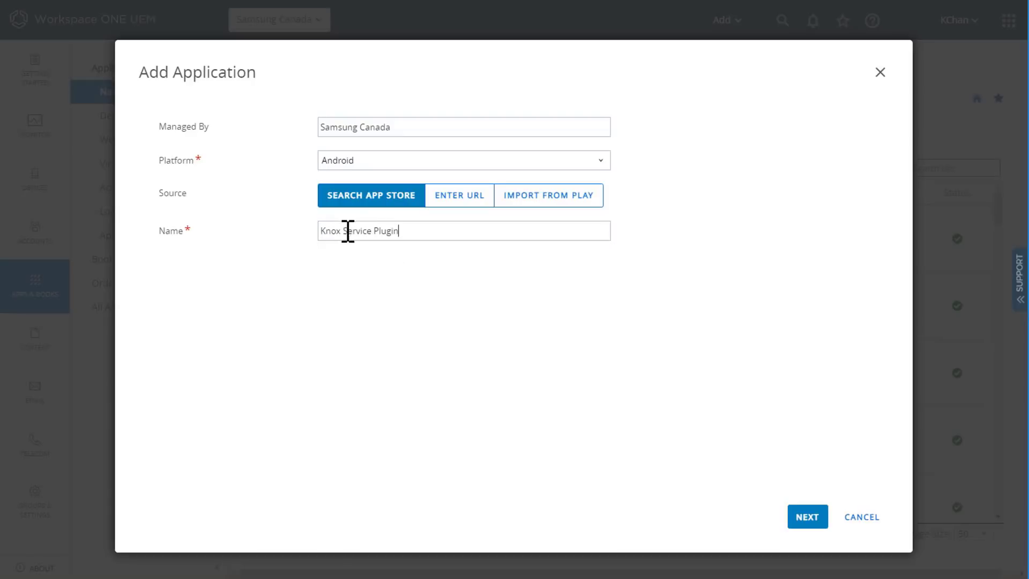
Find Knox Service Plugin in the managed Play store, approve it and its permissions
left_click(811, 517)
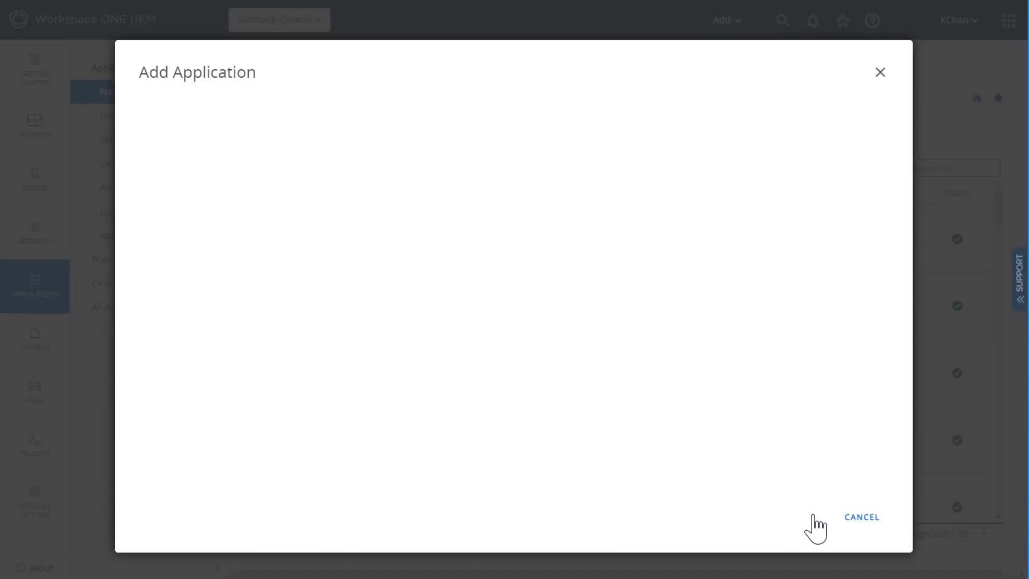
left_click(271, 242)
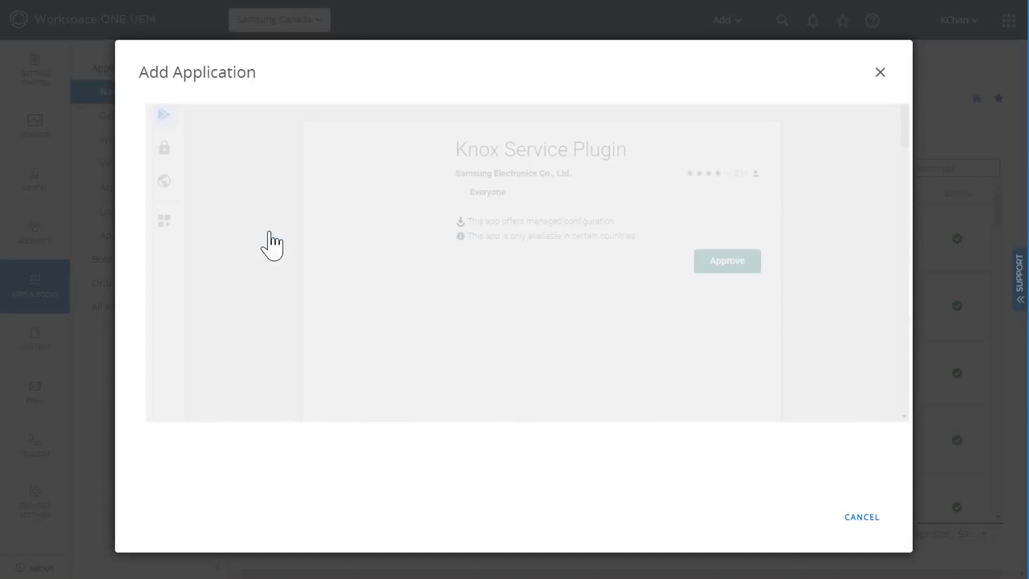
left_click(742, 271)
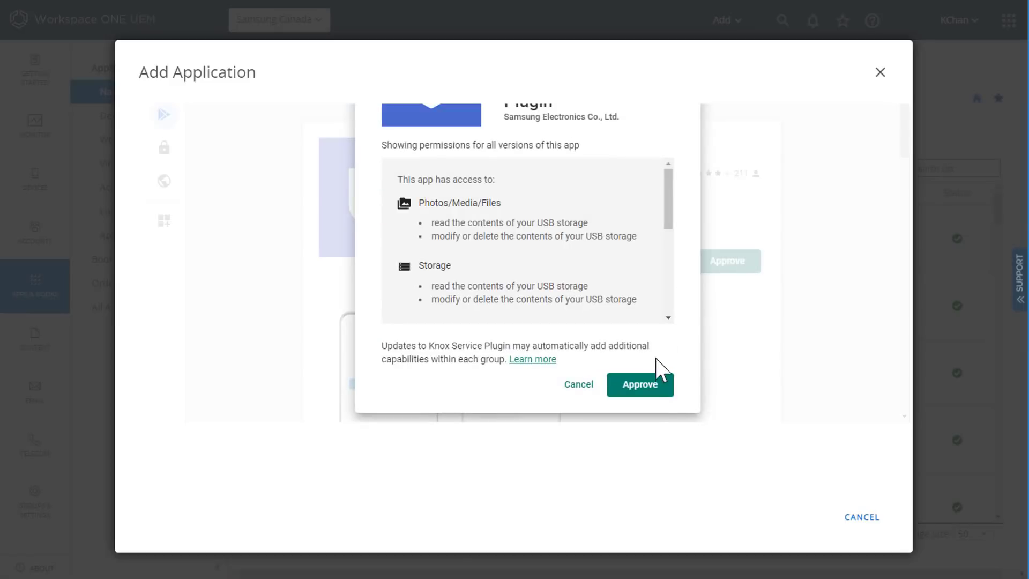
left_click(657, 387)
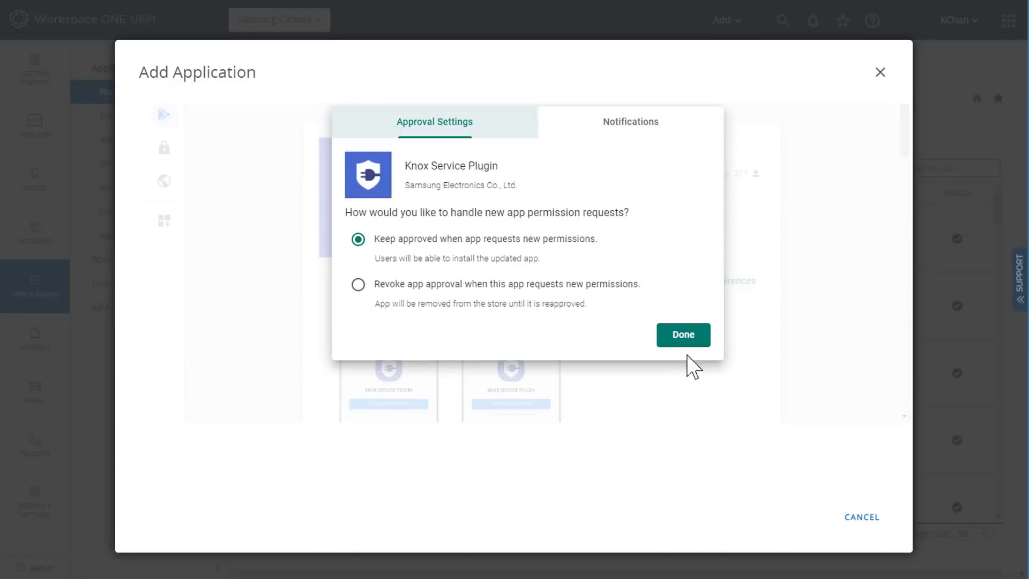
left_click(683, 335)
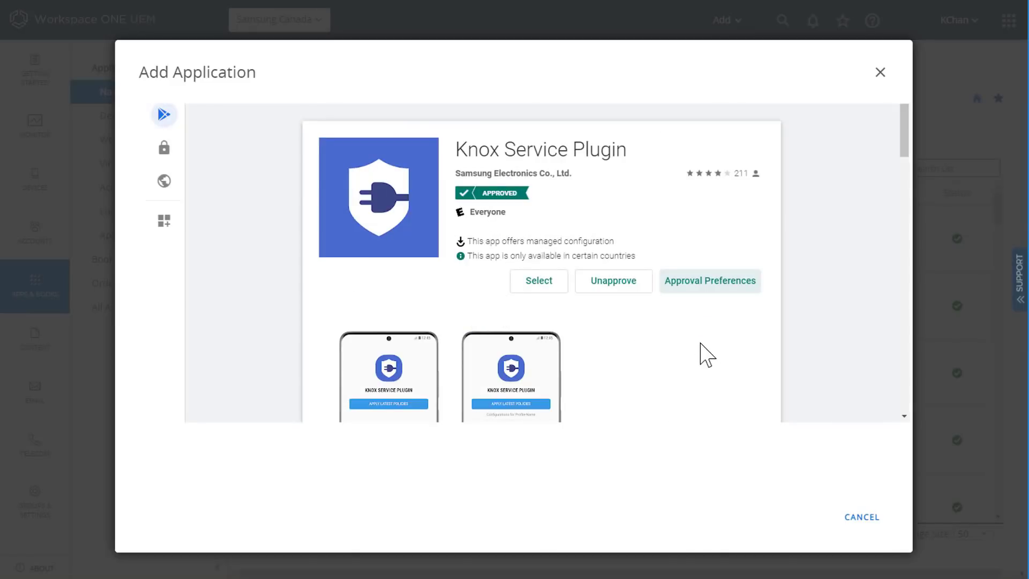
left_click(878, 75)
Filter the Public apps list to Knox Service Plugin and open its Summary page
left_click(584, 34)
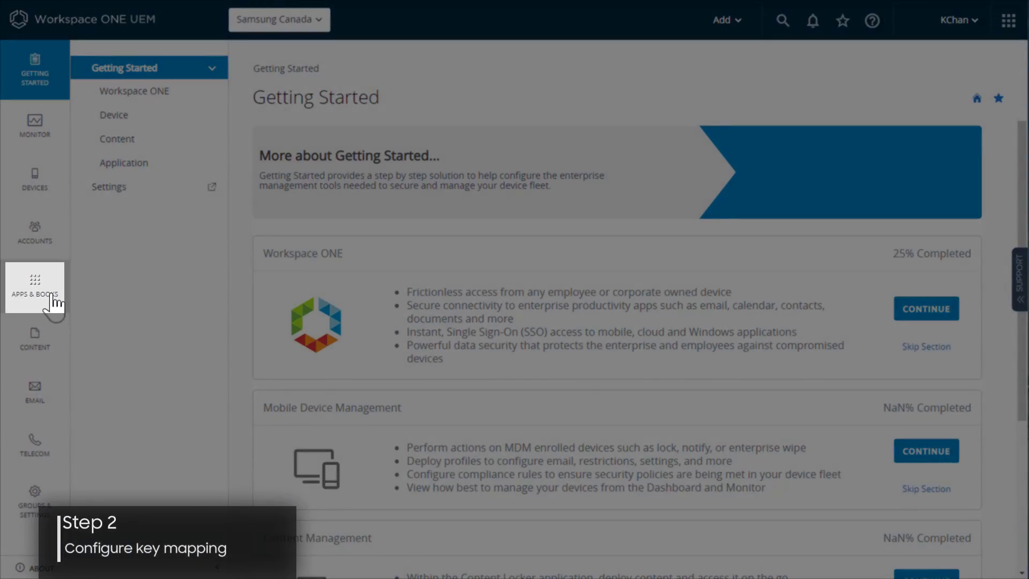
left_click(54, 295)
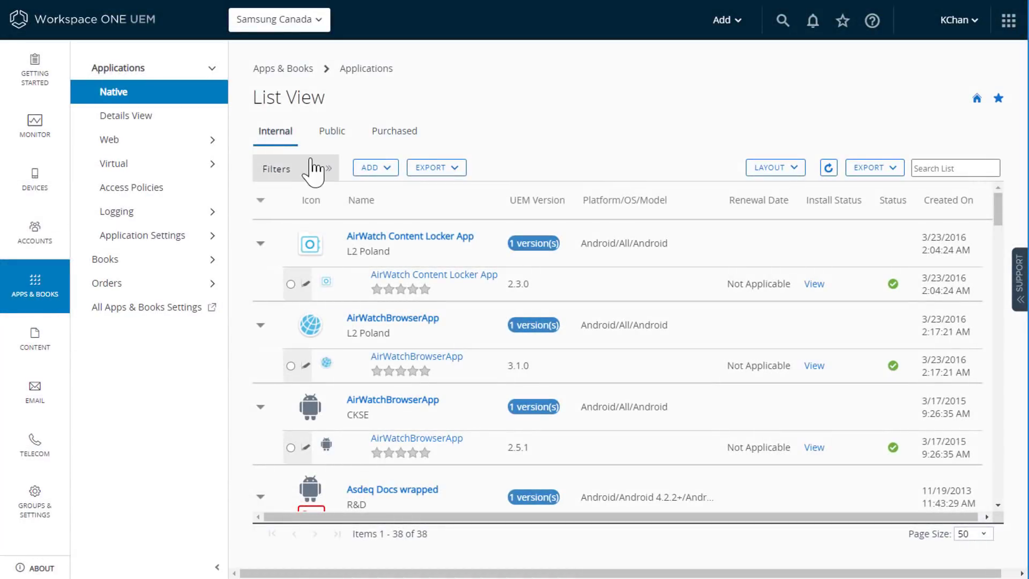
left_click(341, 135)
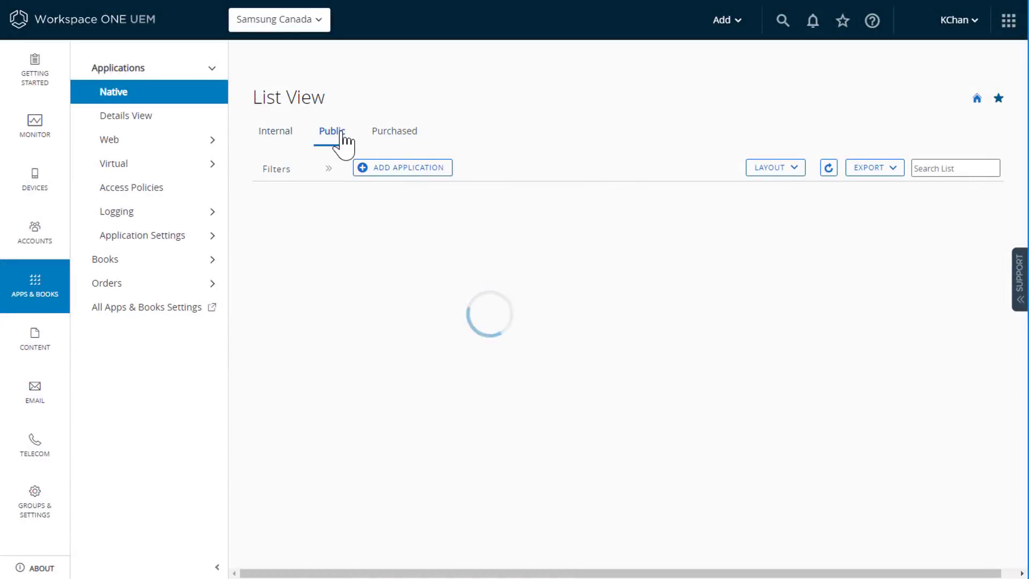
left_click(935, 167)
left_click(932, 196)
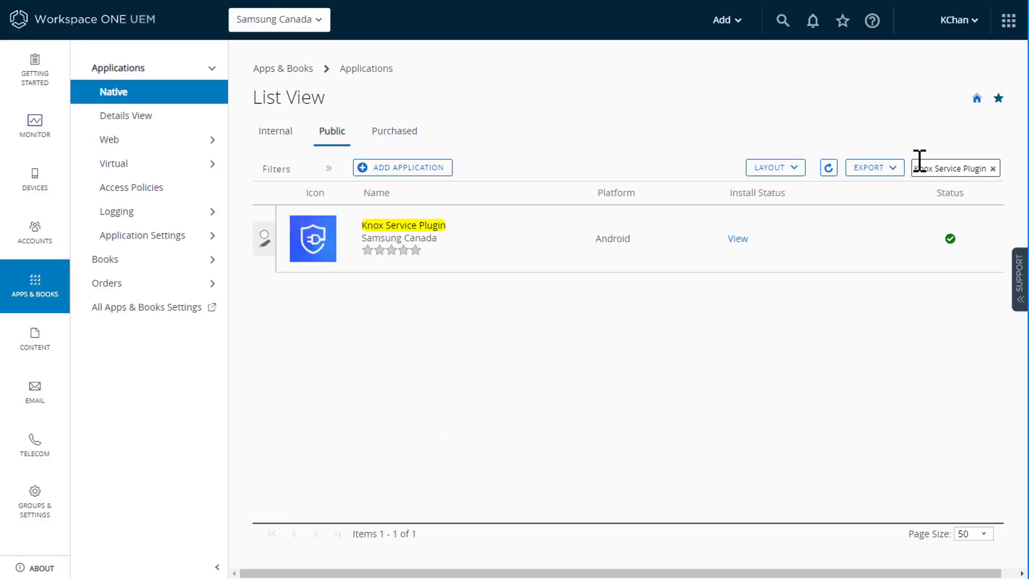
left_click(416, 243)
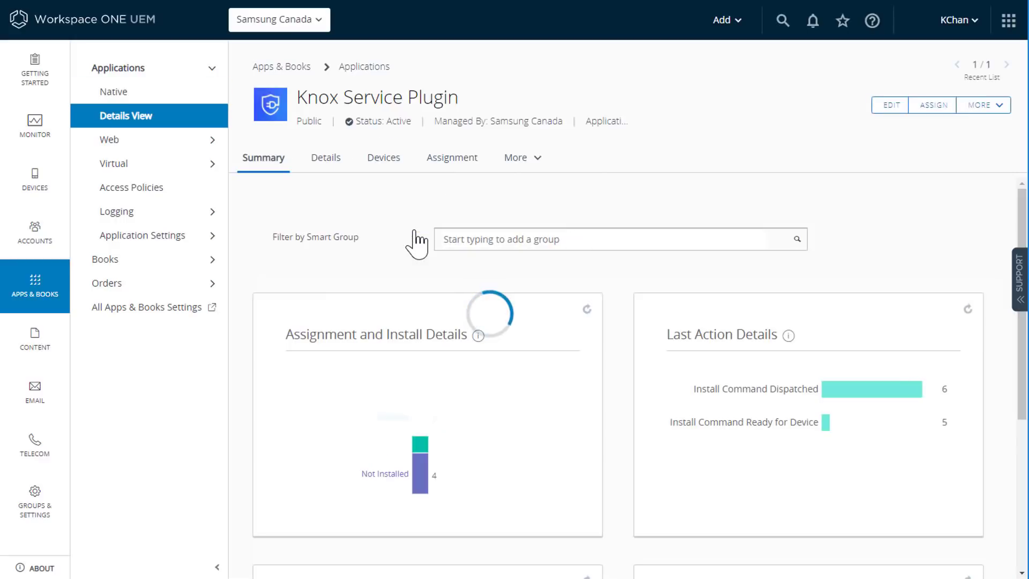
Open the 'Microsoft Teams key mapping' assignment from the app's assignments
left_click(926, 113)
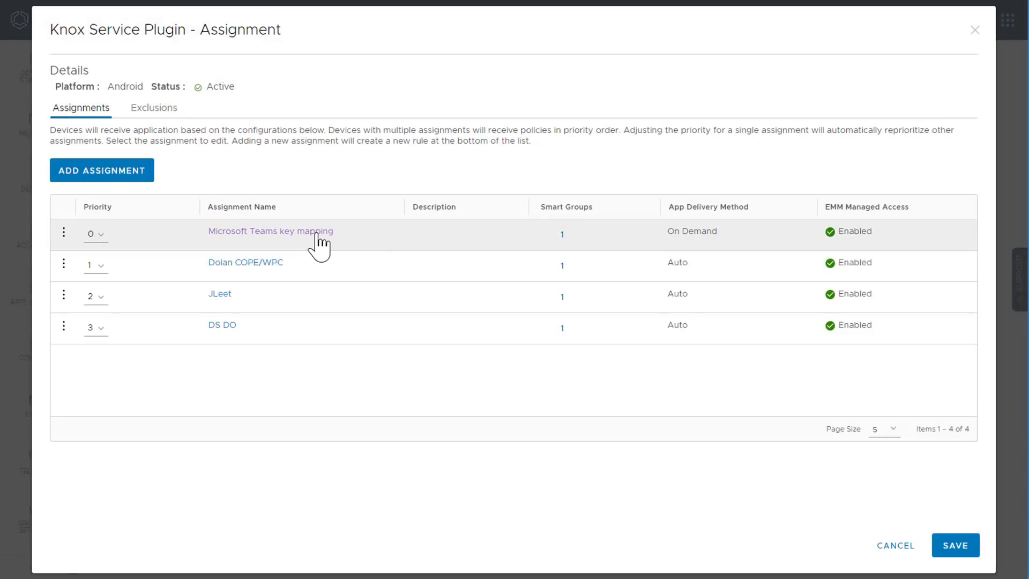
left_click(317, 234)
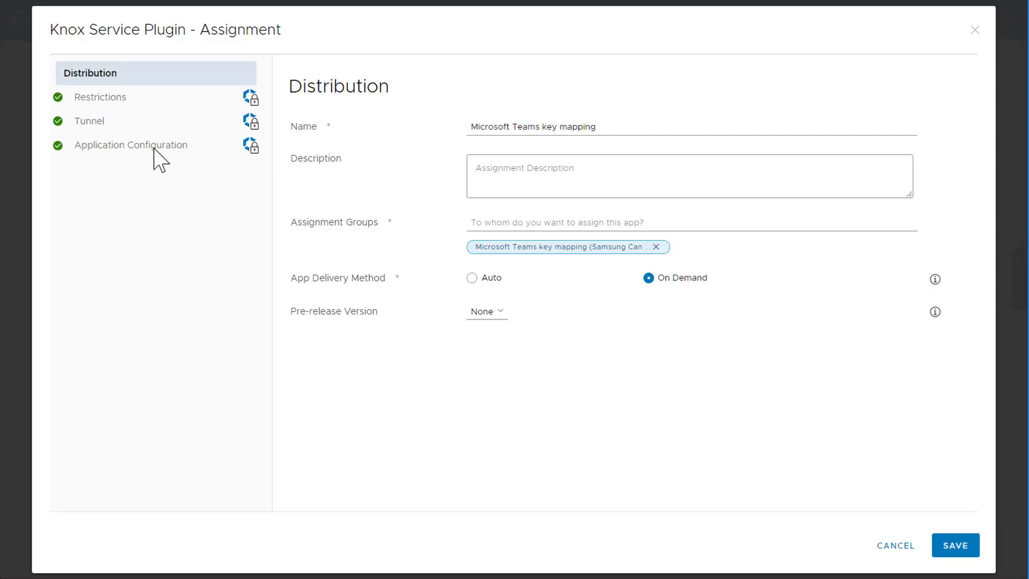
In Application Configuration, turn on Send Configuration and configure Device-wide policies
left_click(156, 162)
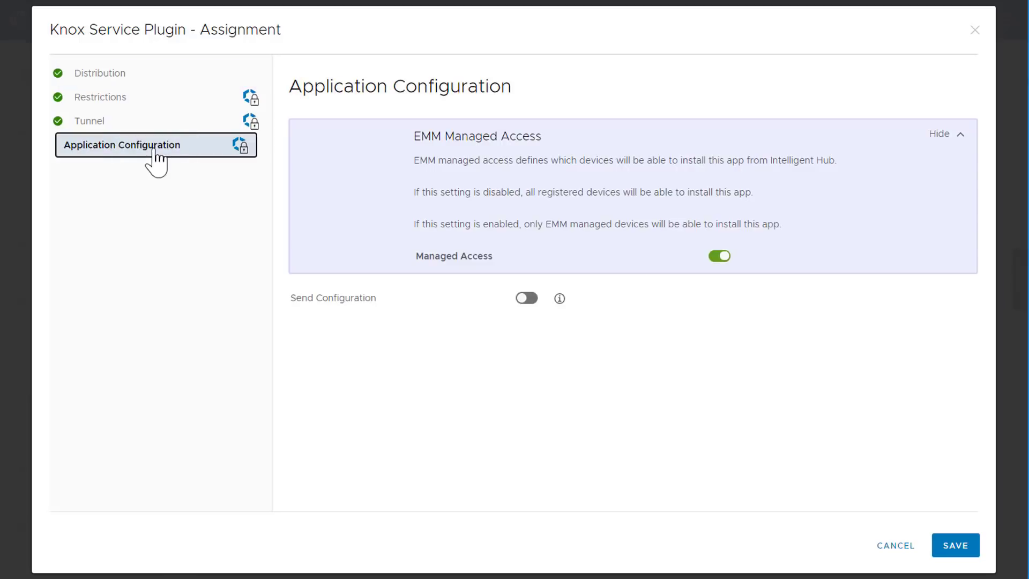
left_click(525, 300)
scroll(535, 363, "down", 4)
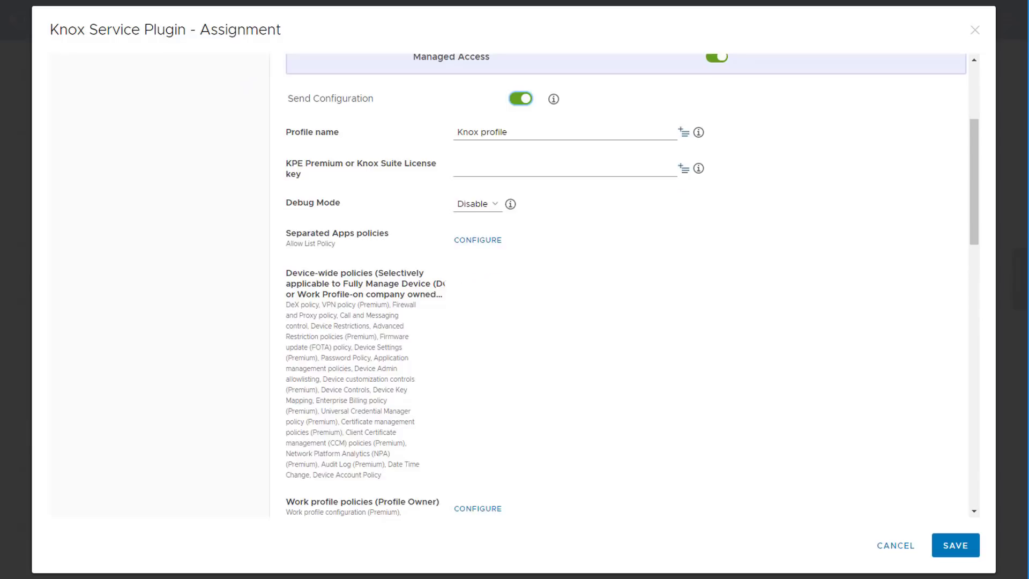
left_click(476, 292)
Under Device Key Mapping, set PTT/Side Key Mapping for Microsoft Teams to Enable, then save
scroll(476, 292, "down", 5)
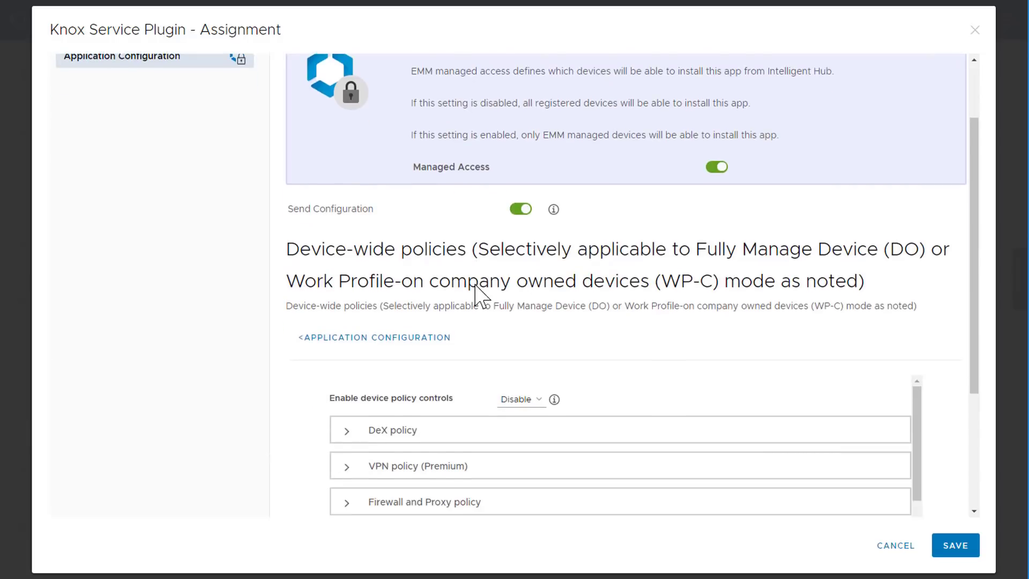
scroll(475, 286, "down", 6)
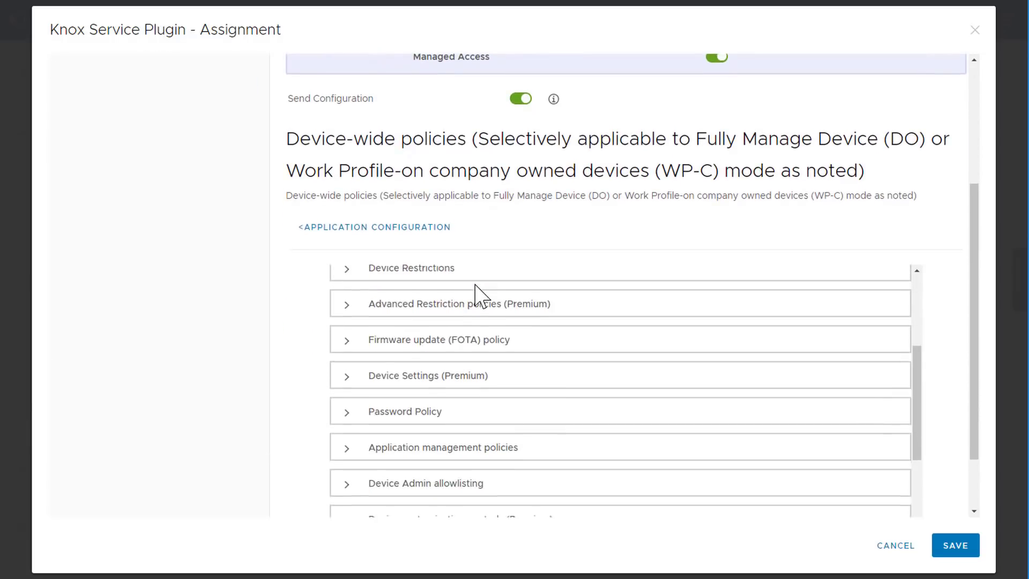
scroll(477, 292, "down", 2)
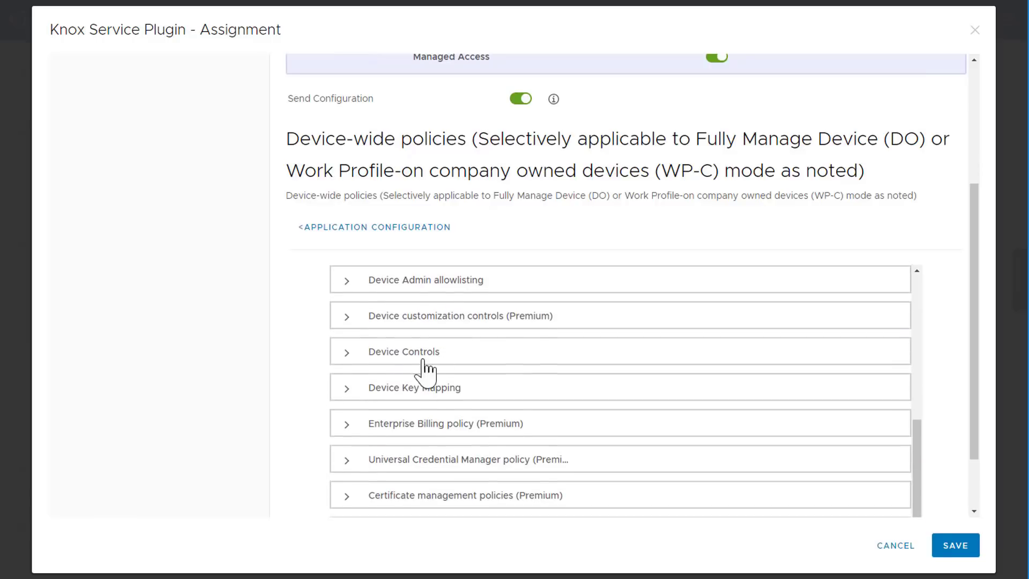
left_click(411, 389)
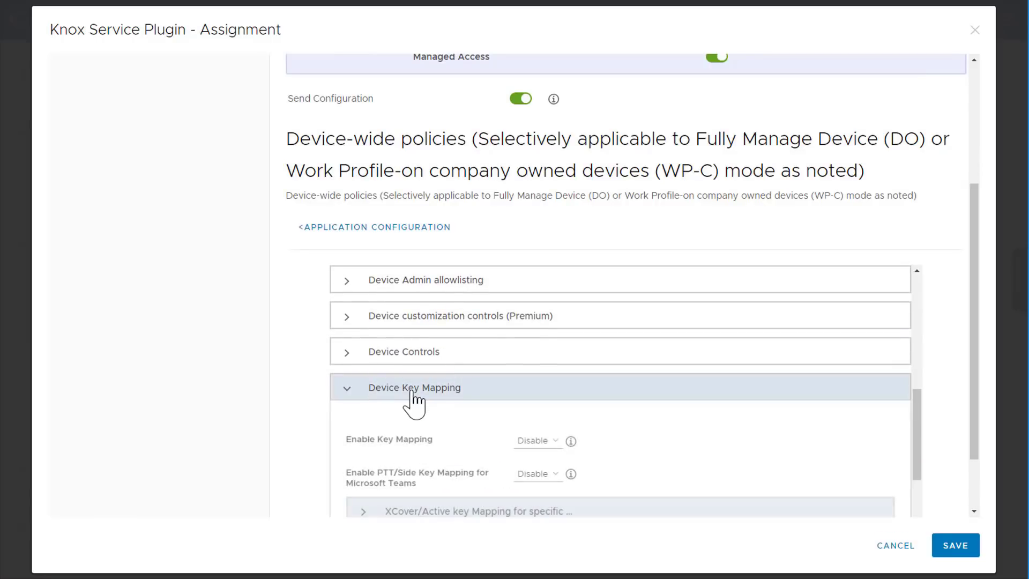
scroll(412, 395, "down", 2)
scroll(411, 399, "down", 2)
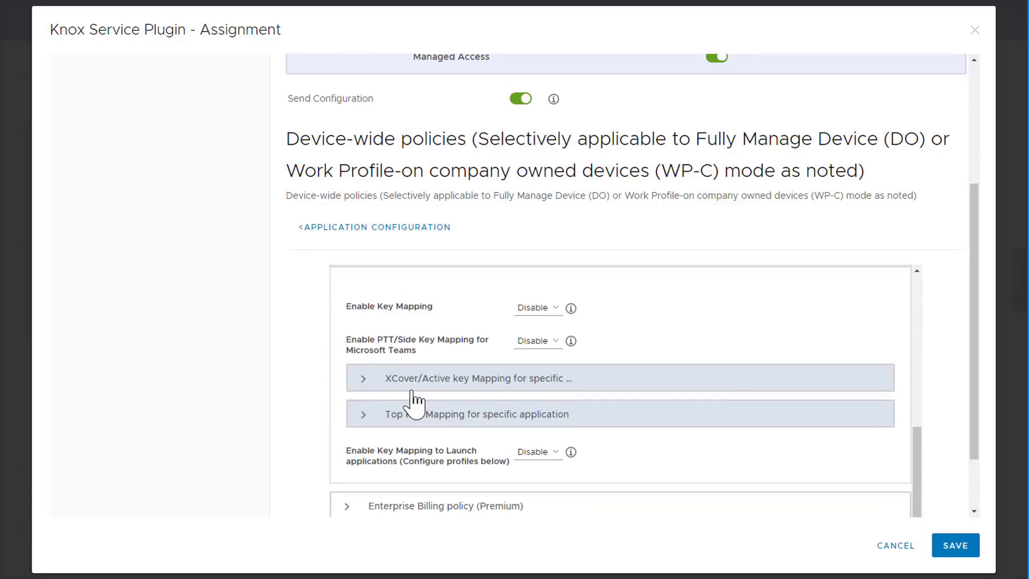
left_click(550, 343)
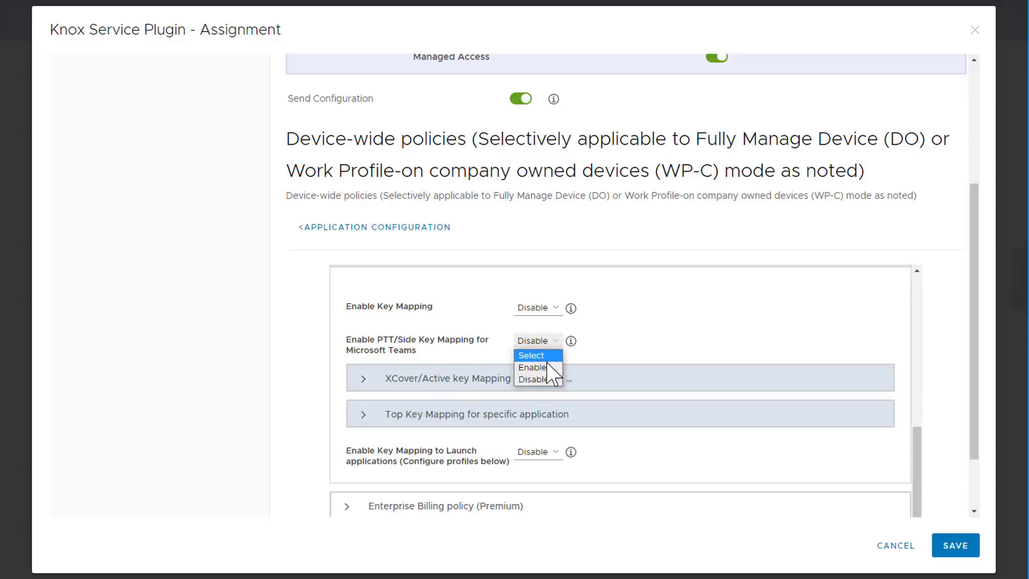
left_click(550, 378)
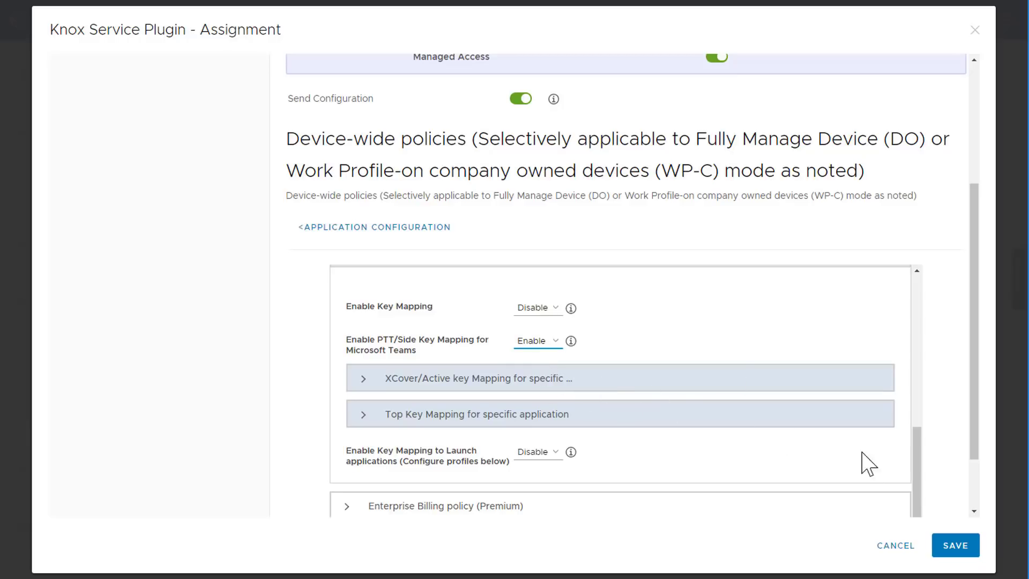
left_click(974, 553)
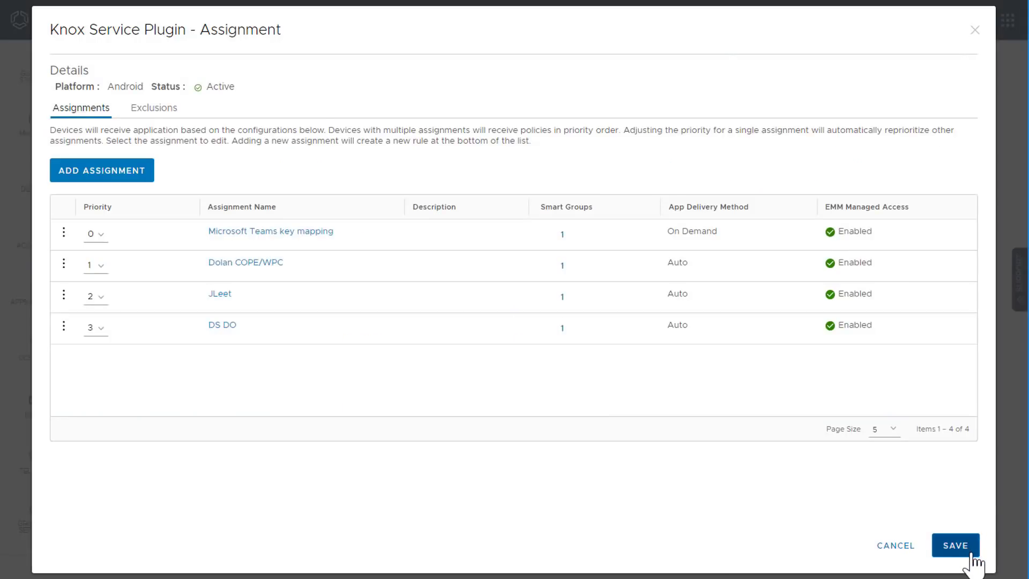
Save the Knox Service Plugin assignments and publish them to the 11 assigned devices
left_click(972, 552)
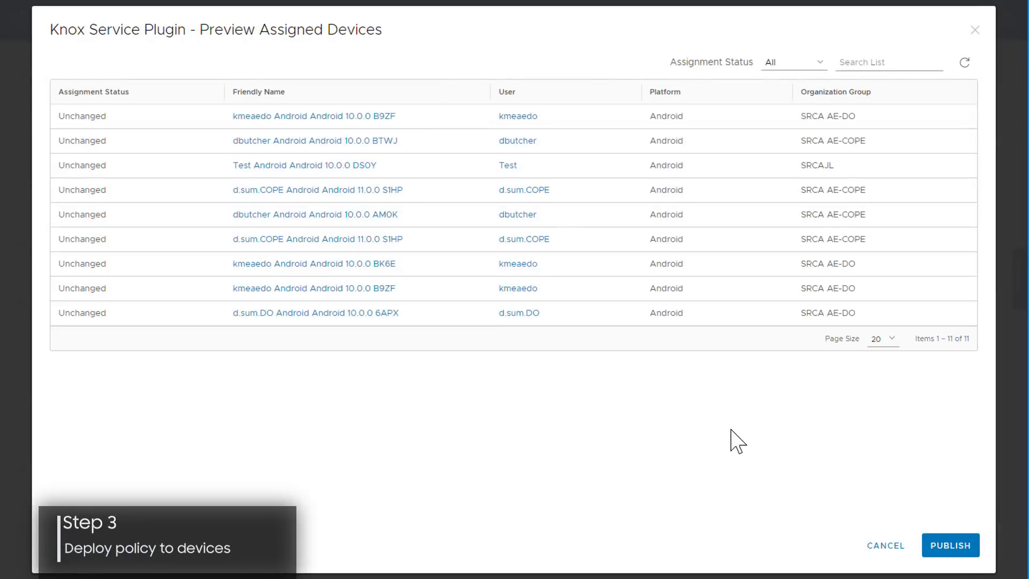
left_click(946, 548)
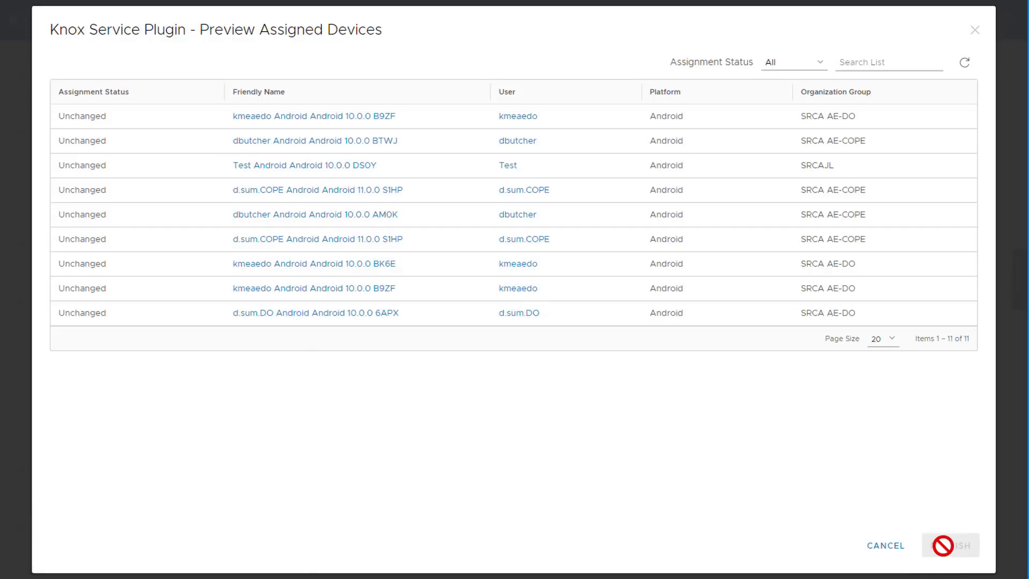